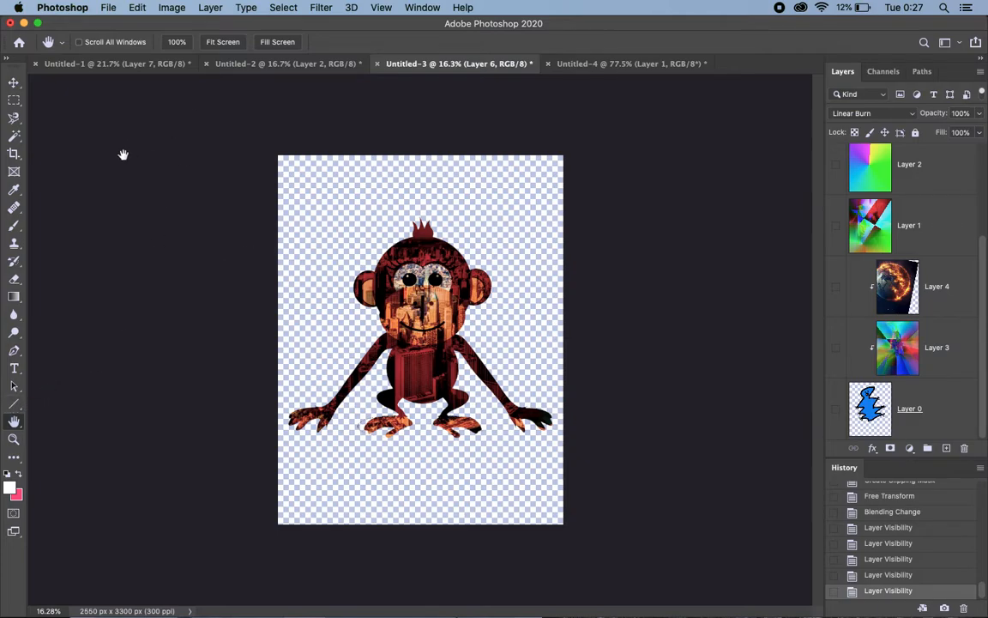
Step: Set up the Custom Shape tool in Pixels mode with the elephant shape
left_click(15, 406)
left_click_drag(16, 406, 84, 468)
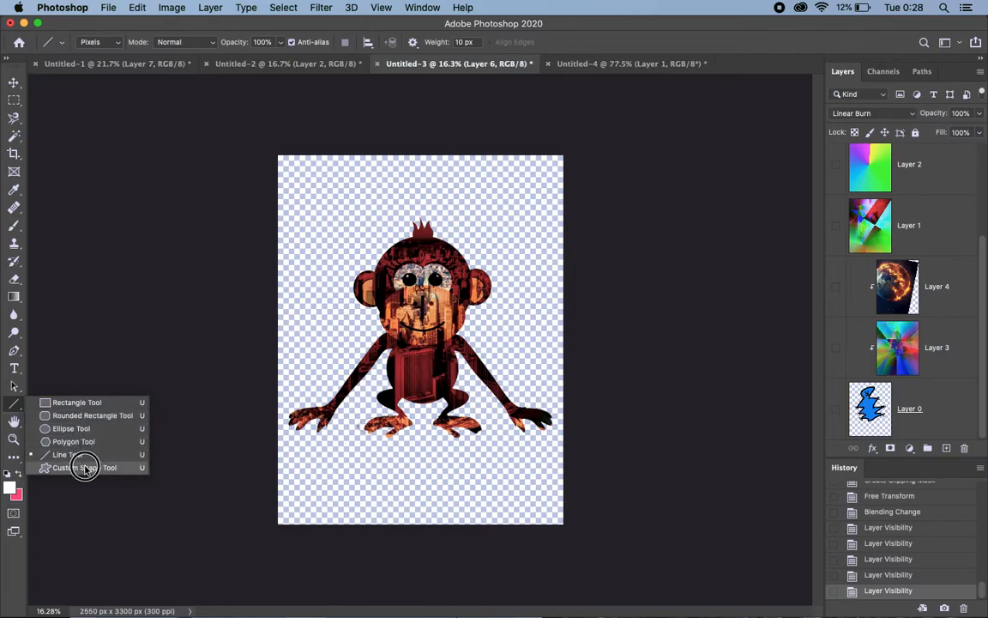
left_click_drag(84, 468, 84, 468)
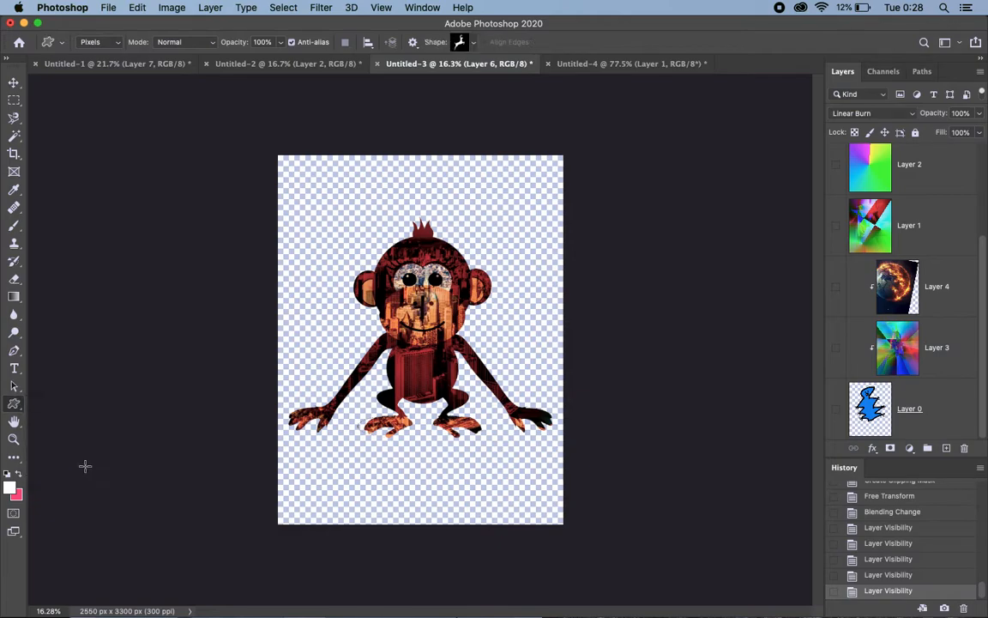
left_click(117, 42)
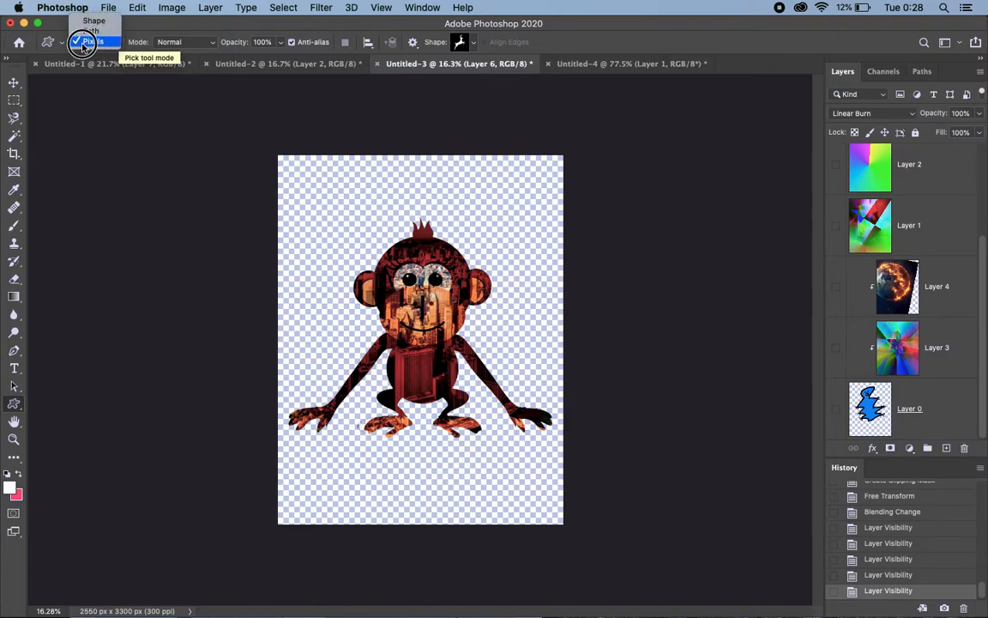
left_click(94, 42)
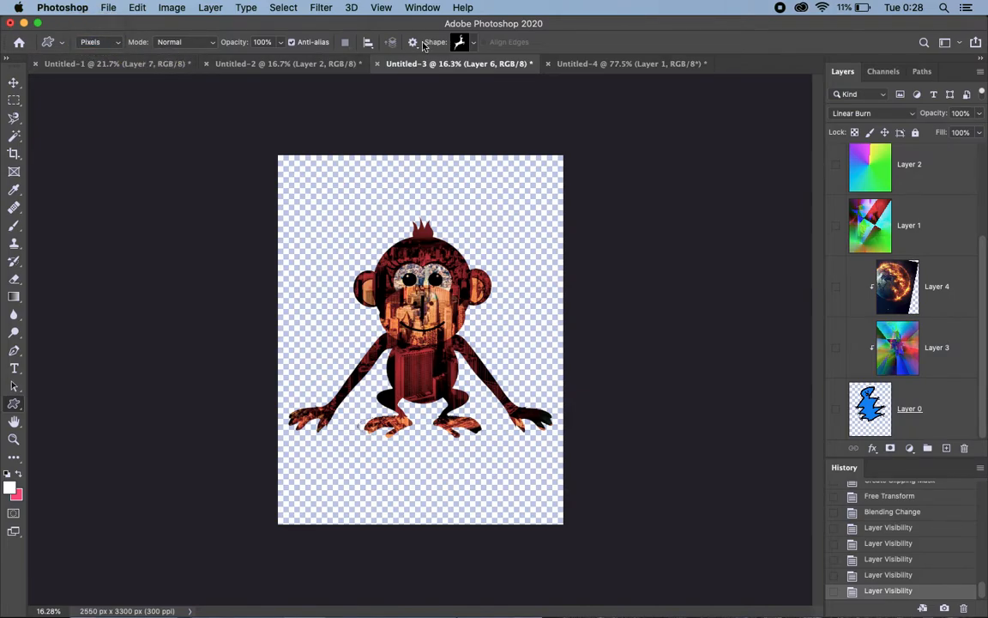
left_click(476, 44)
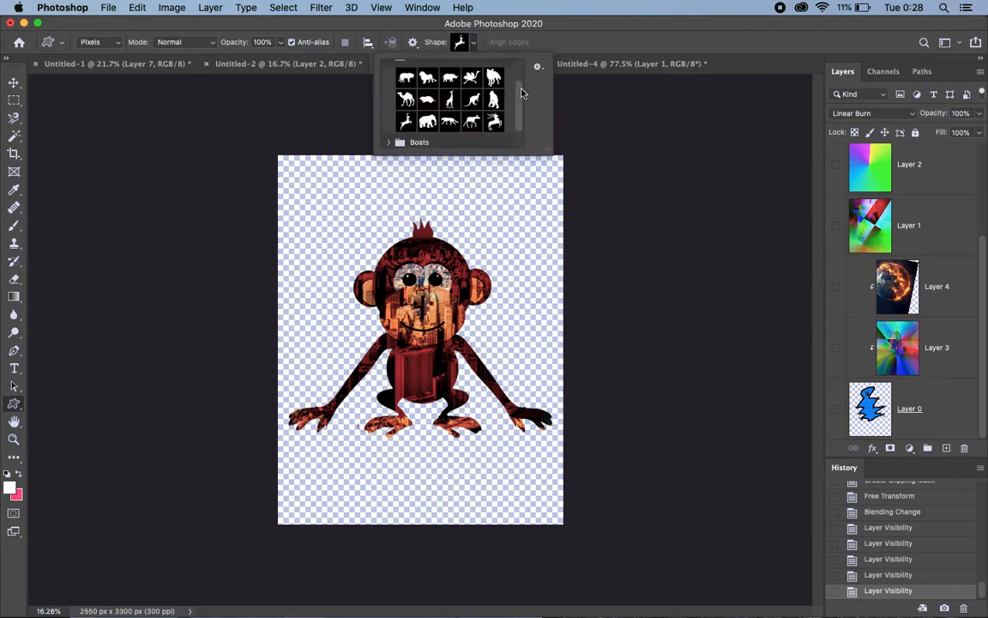
scroll(520, 111, "up", 2)
scroll(518, 124, "down", 3)
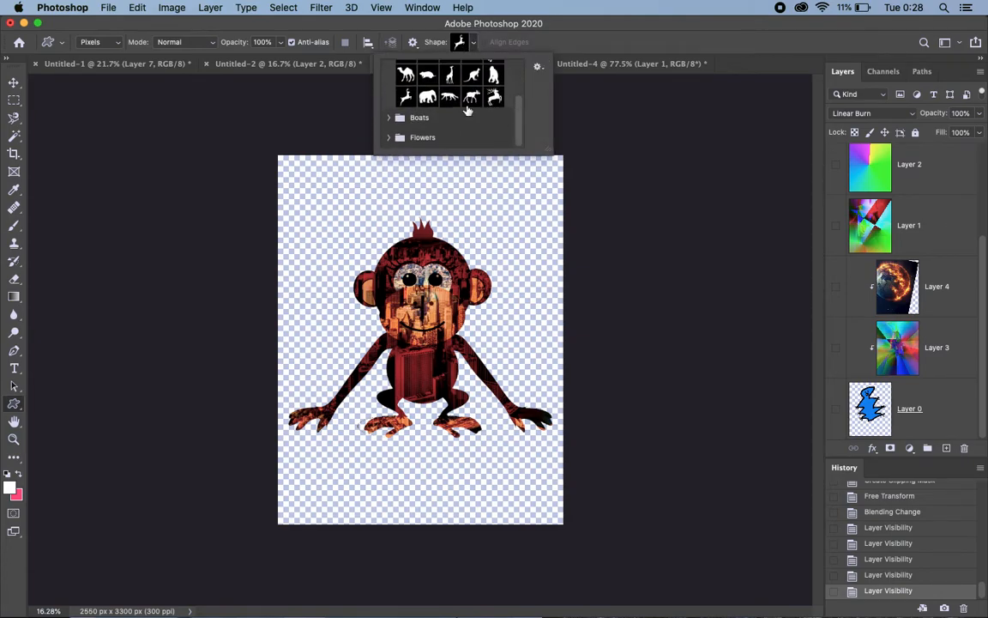
left_click(428, 97)
scroll(828, 225, "up", 3)
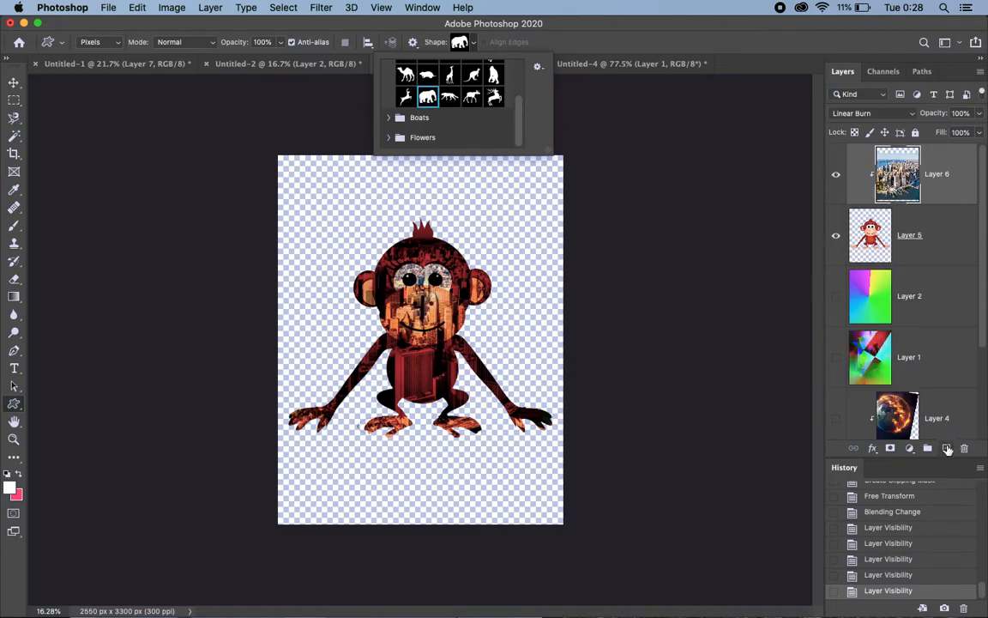
Step: Add a new layer and draw a pink elephant shape over the monkey
left_click(947, 447)
left_click_drag(314, 241, 487, 364)
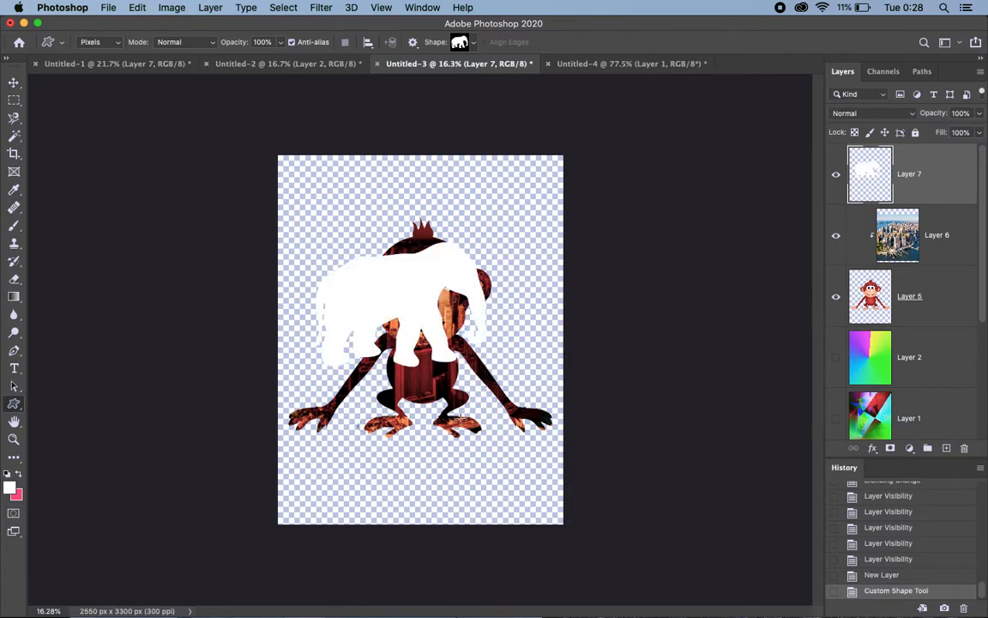
key("super+z")
left_click(20, 473)
left_click_drag(330, 268, 514, 373)
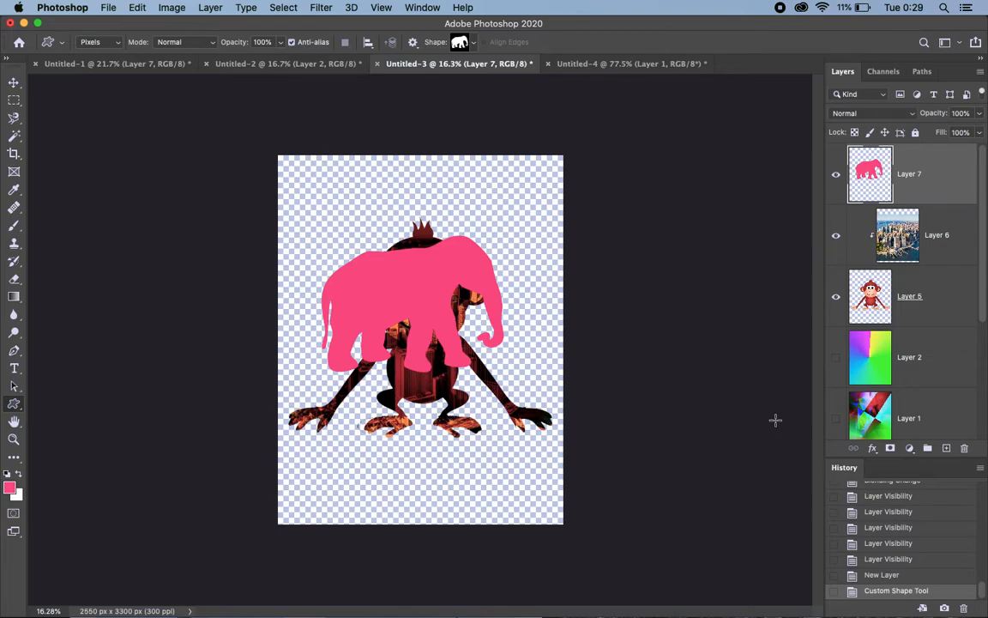
Step: Switch to the Paint Bucket tool and hide the city photo and monkey layers, Layer 6 and Layer 5
left_click(17, 300)
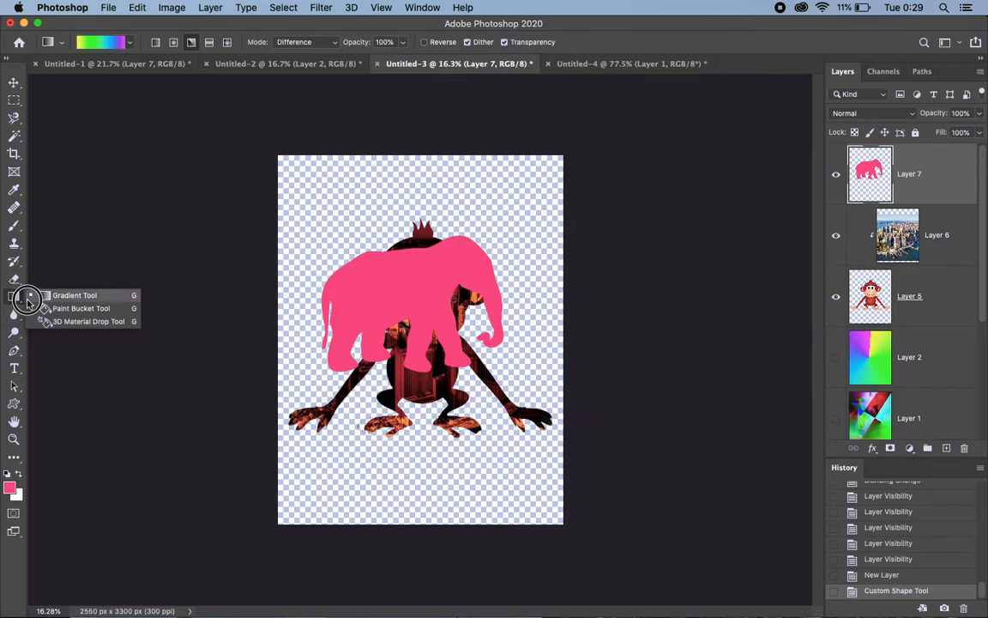
left_click(57, 308)
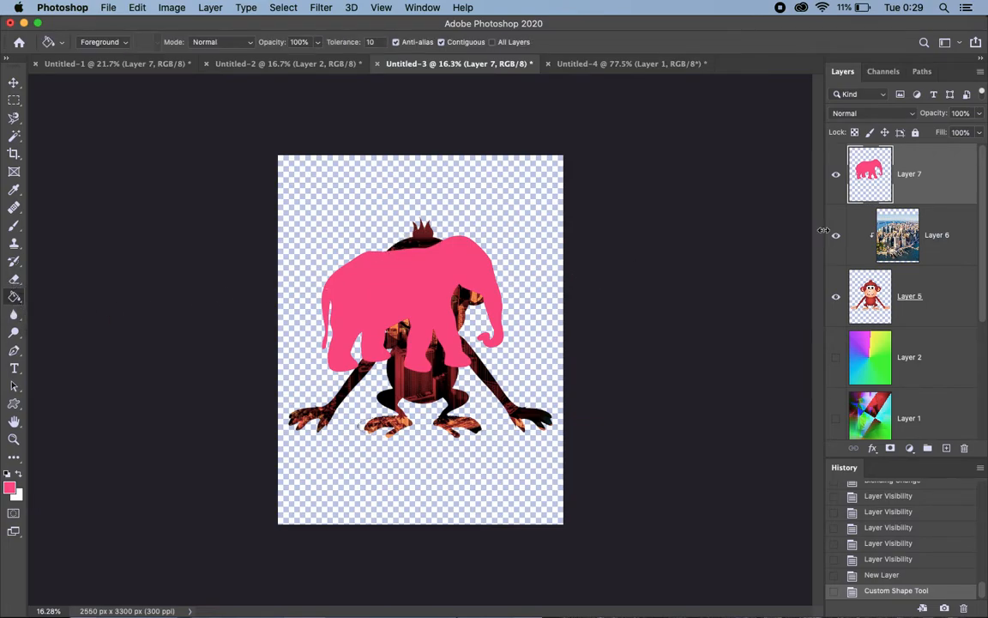
left_click_drag(843, 246, 842, 289)
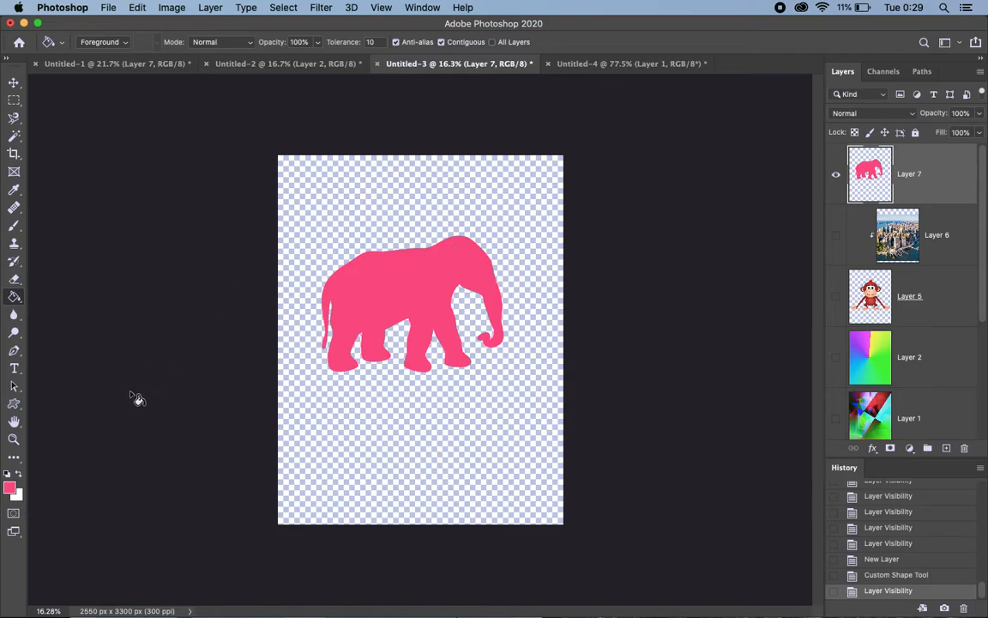
Step: Fill the elephant with green #0df66a and the transparent area around it with pink
left_click(19, 473)
left_click(11, 491)
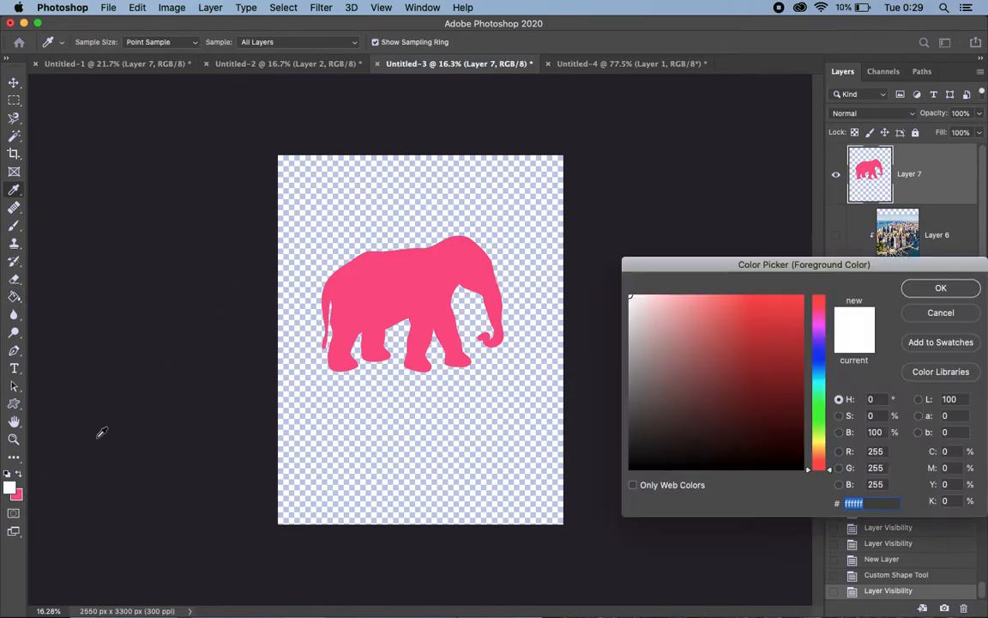
left_click(818, 400)
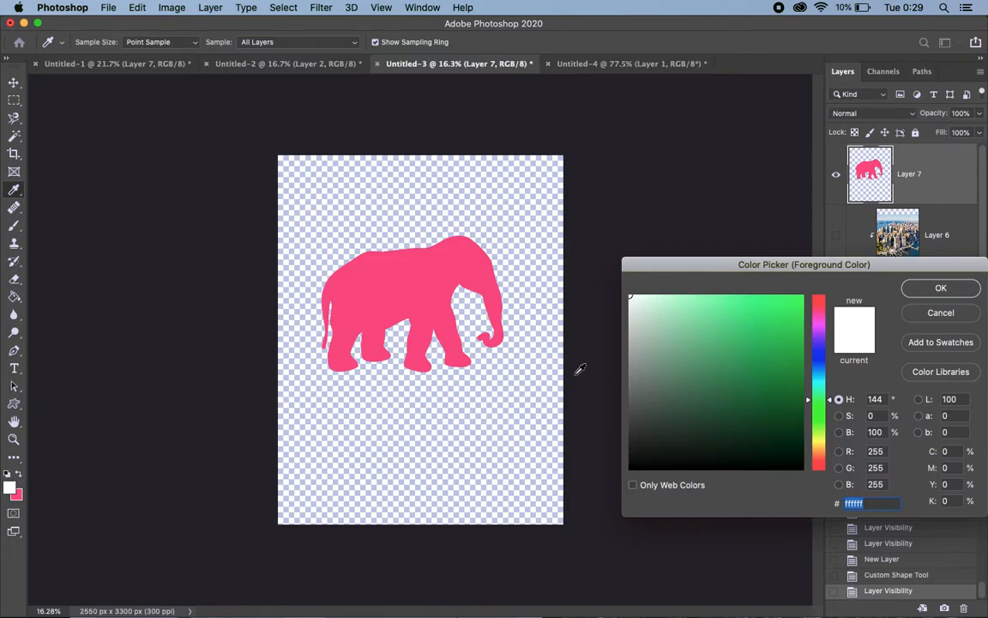
left_click(794, 300)
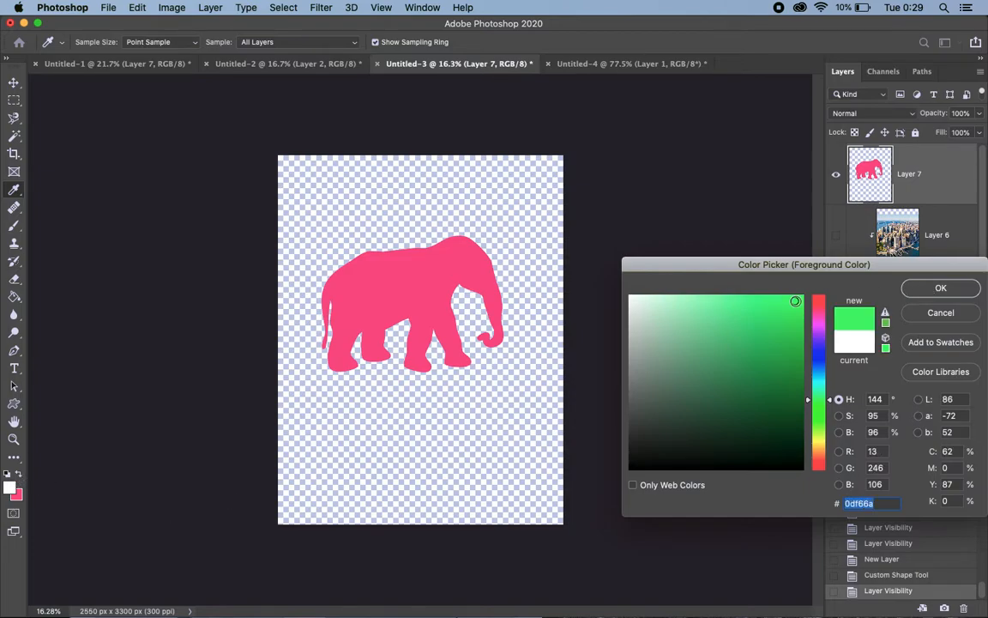
left_click(938, 287)
key("g")
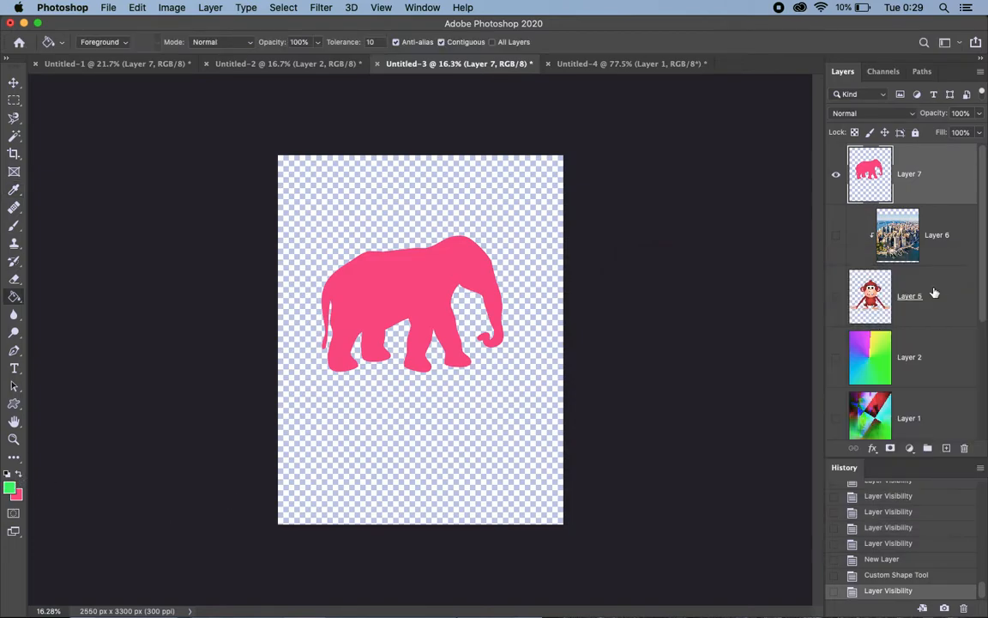
left_click(404, 291)
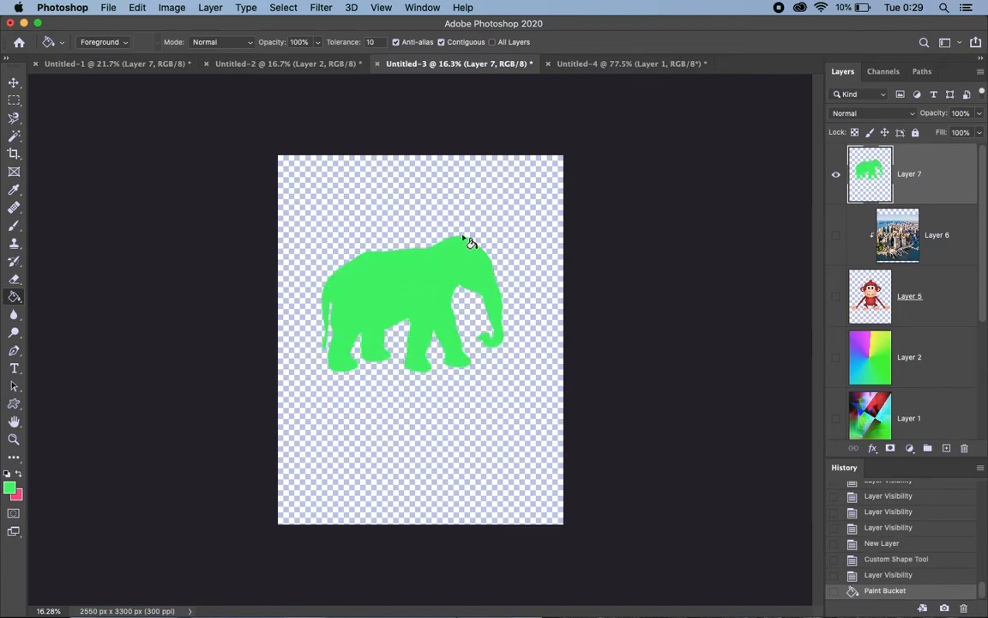
left_click(21, 473)
left_click(452, 417)
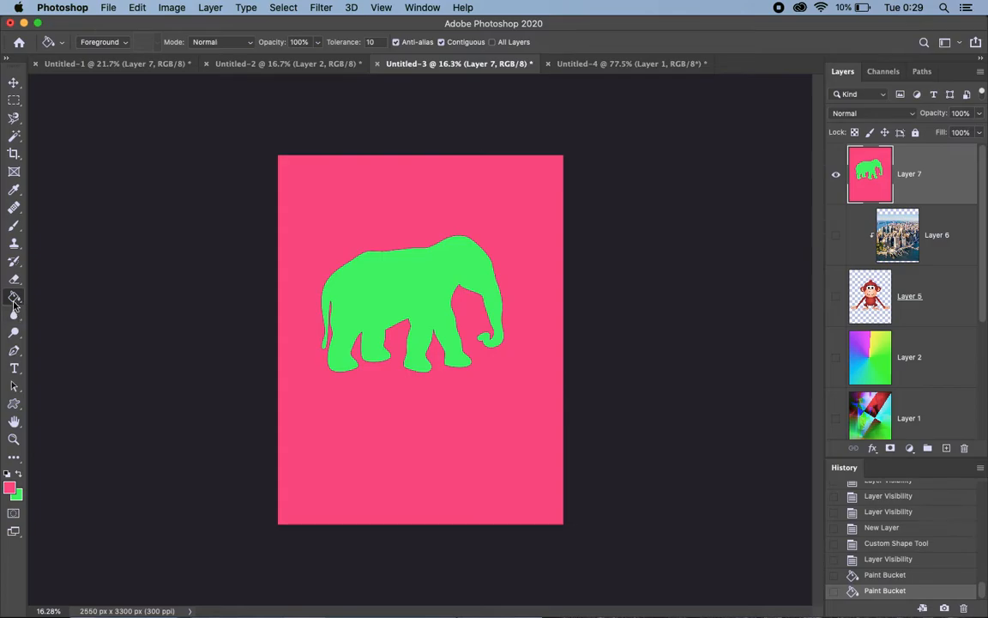
Step: With the Gradient tool, edit the custom gradient and change its green stop at 33% to blue #003cff
left_click_drag(15, 299, 109, 294)
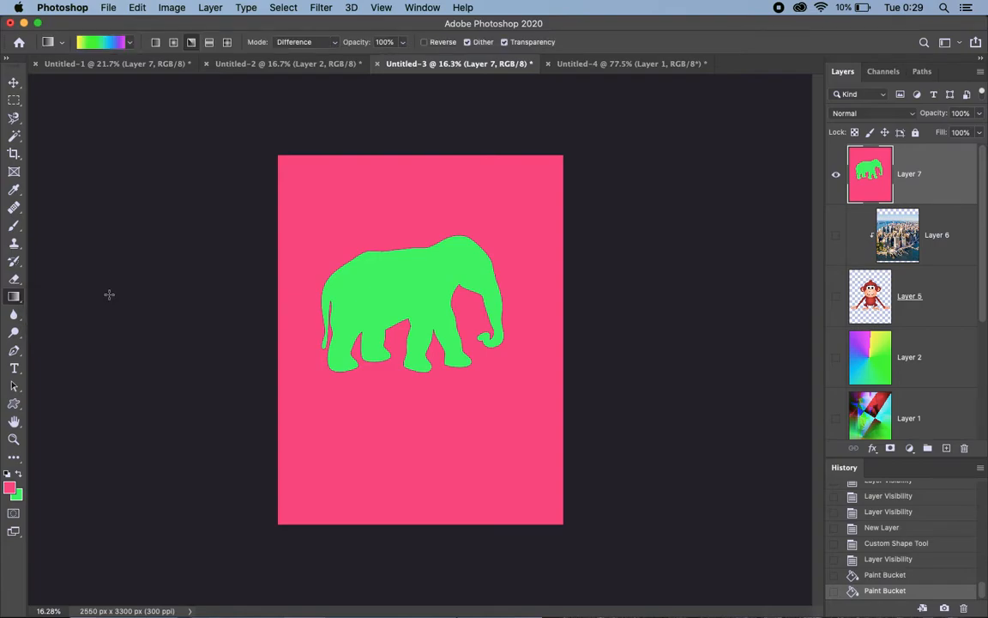
left_click(131, 48)
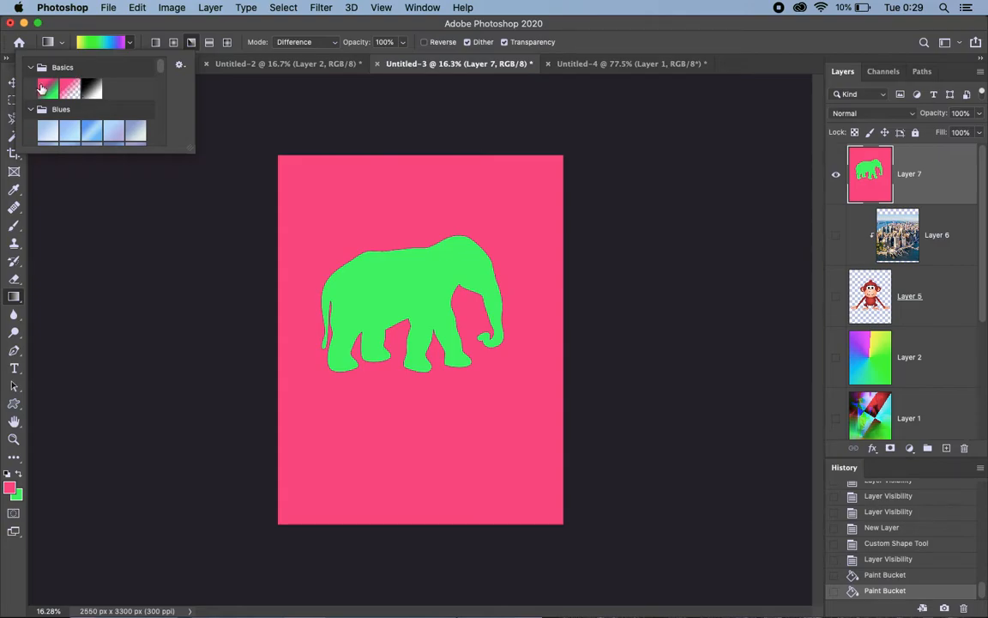
scroll(128, 118, "down", 5)
scroll(132, 119, "down", 10)
scroll(129, 117, "up", 10)
left_click(91, 42)
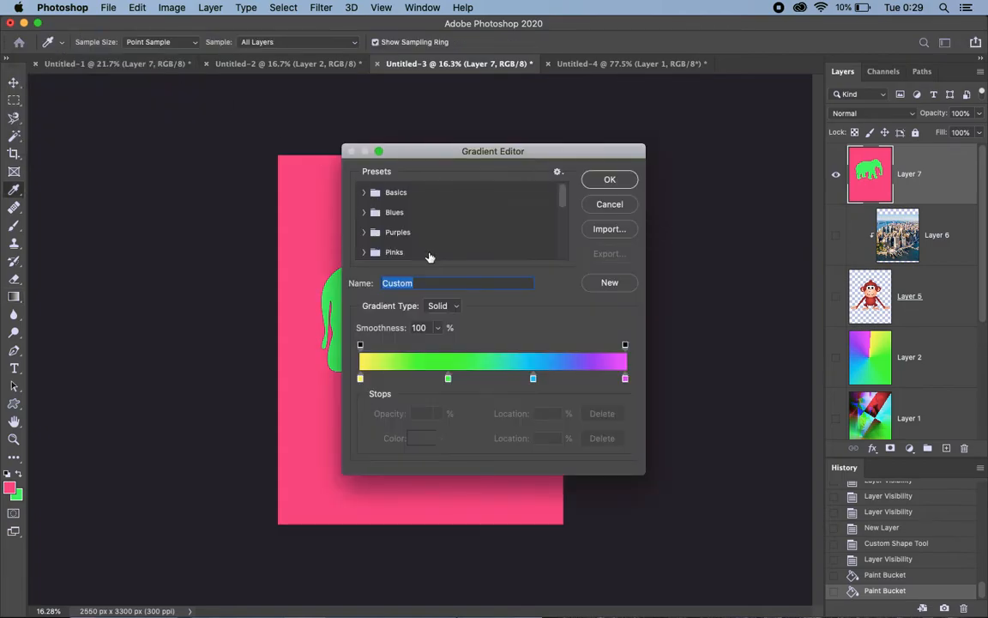
left_click(448, 378)
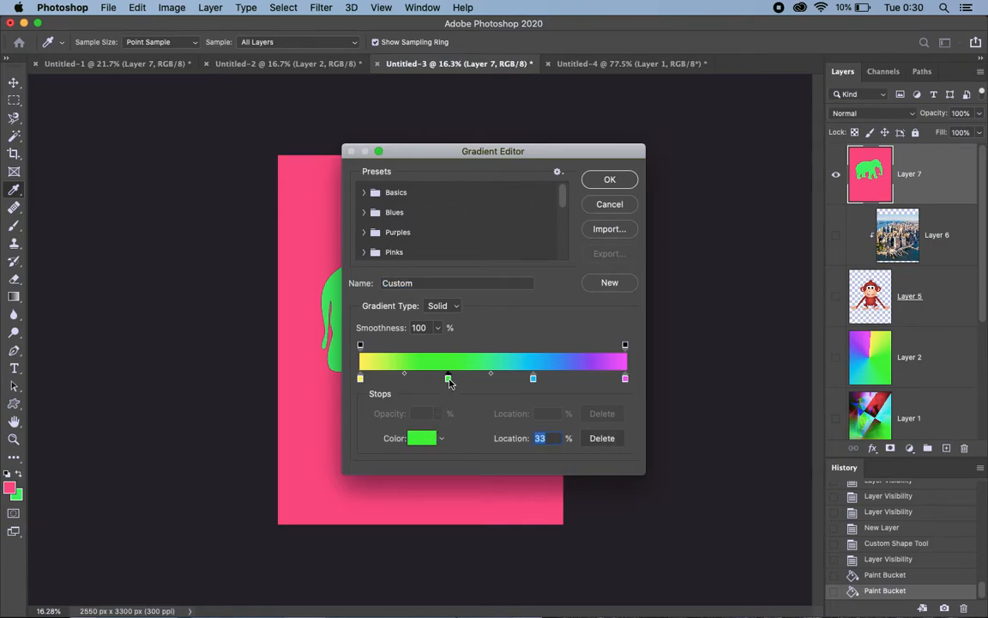
double_click(447, 378)
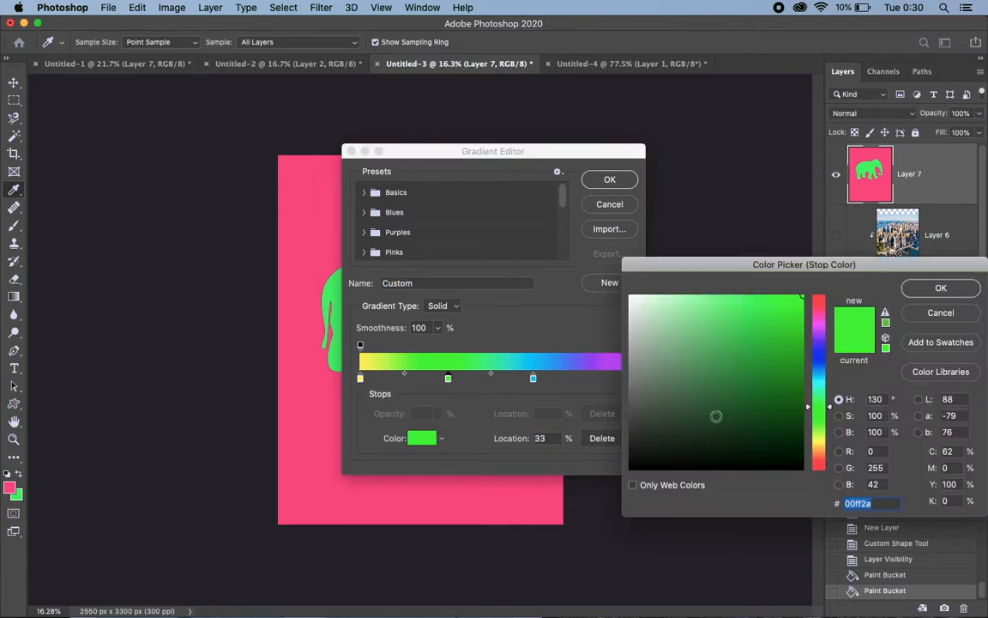
left_click(821, 361)
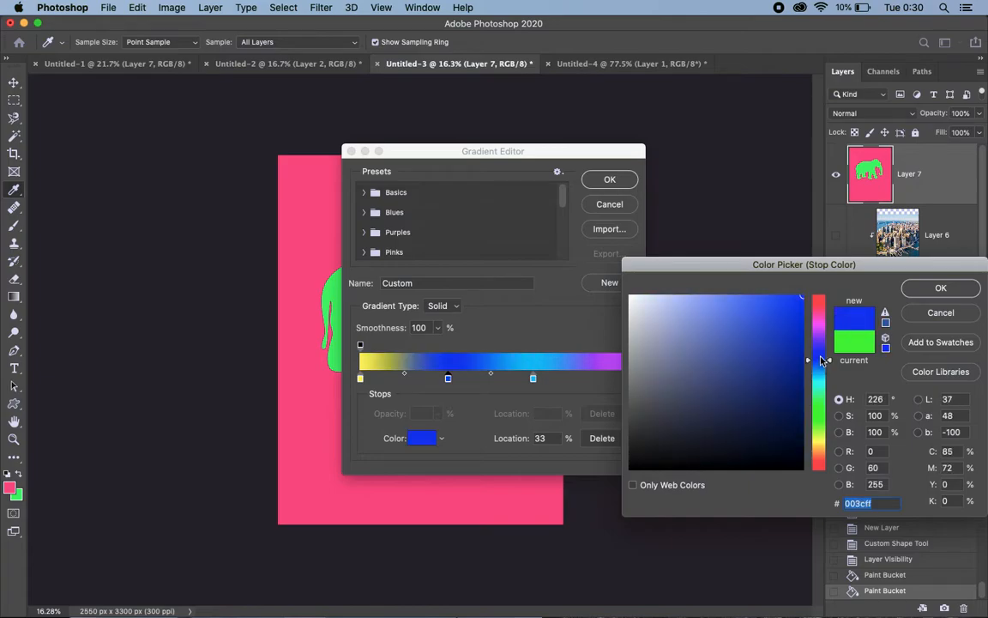
left_click(939, 288)
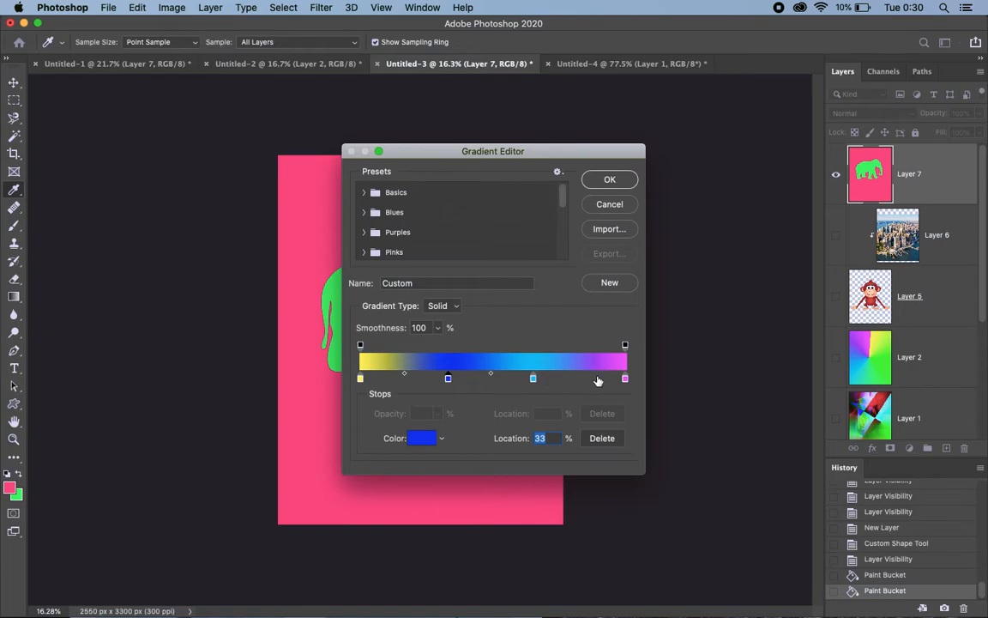
Step: Add an extra colour stop between the two blue stops, remove it again, and accept the edited gradient
left_click(479, 377)
left_click_drag(477, 378, 506, 409)
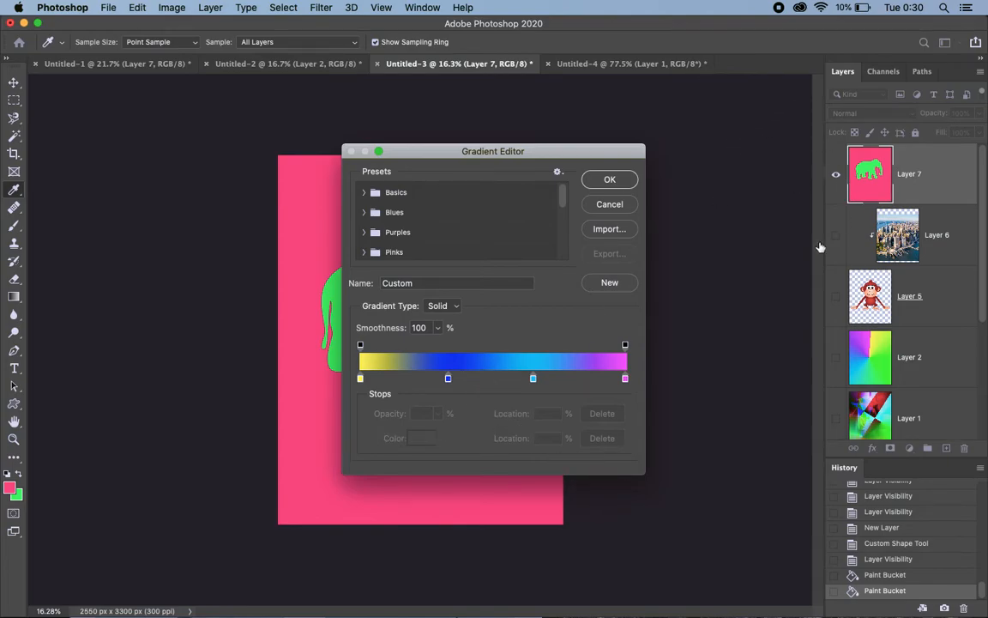
left_click(605, 182)
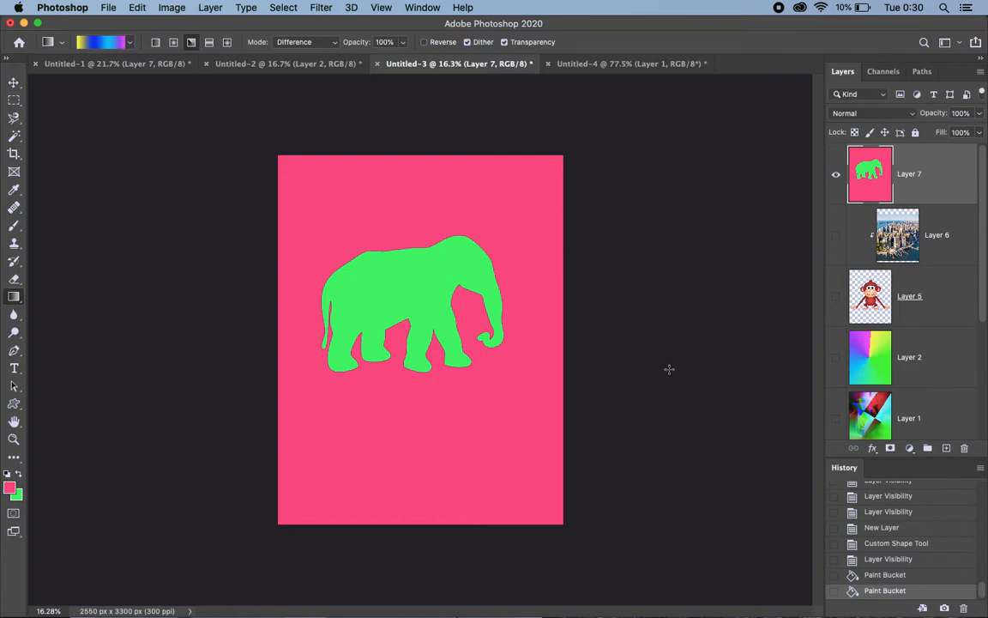
Step: Add a new layer and draw a short vertical reflected gradient from the elephant's middle up to its back
left_click(946, 446)
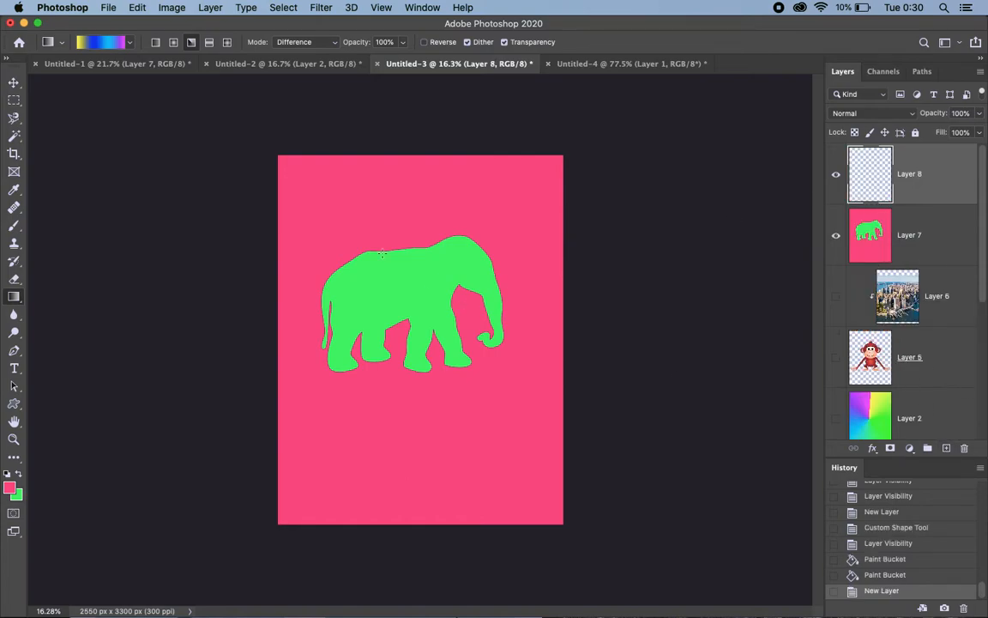
left_click_drag(361, 207, 437, 455)
key("super+z")
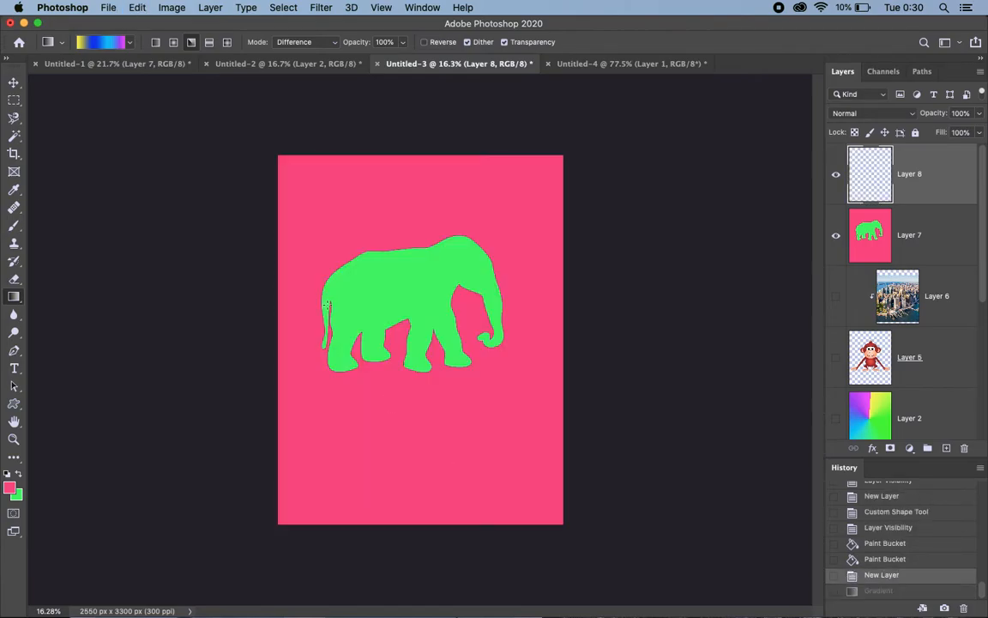
left_click(156, 43)
left_click(174, 44)
left_click(208, 46)
left_click(209, 50)
left_click_drag(397, 298, 398, 239)
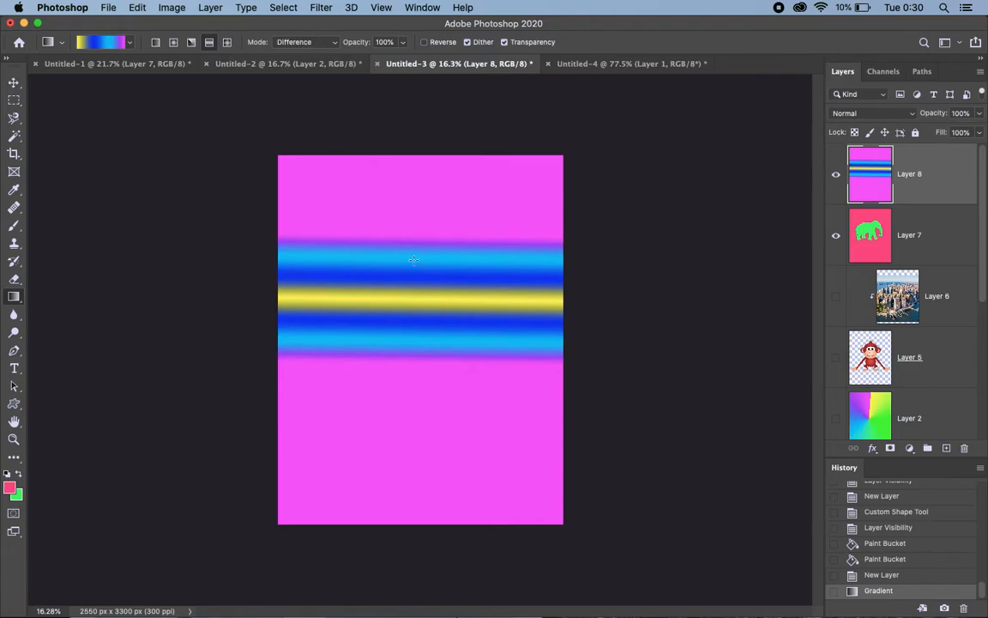
Step: Set the gradient layer's blend mode to Lighten and draw two more long, nearly vertical reflected gradients on it
left_click(867, 115)
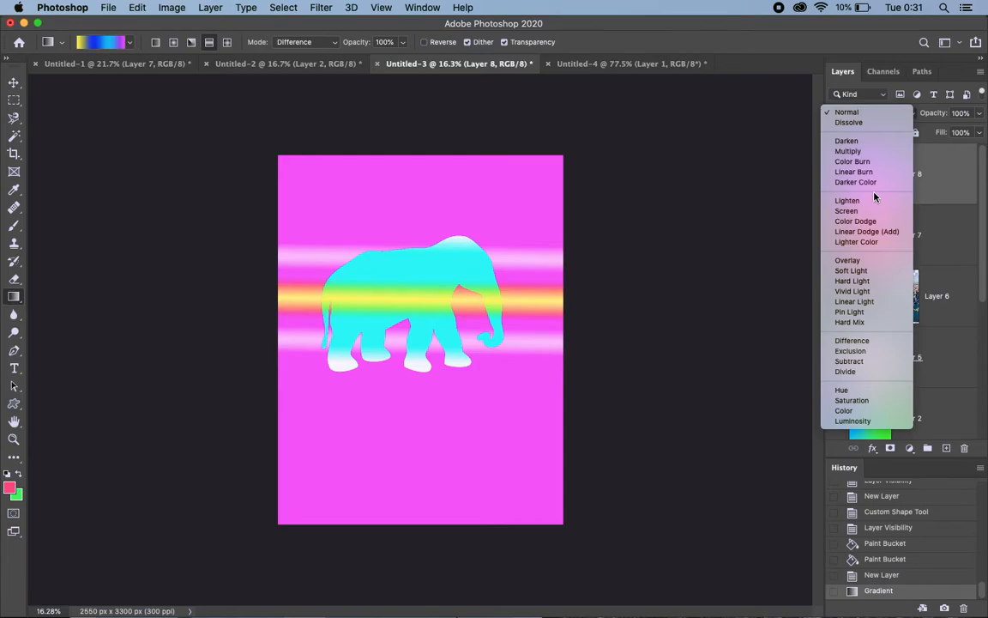
left_click(873, 199)
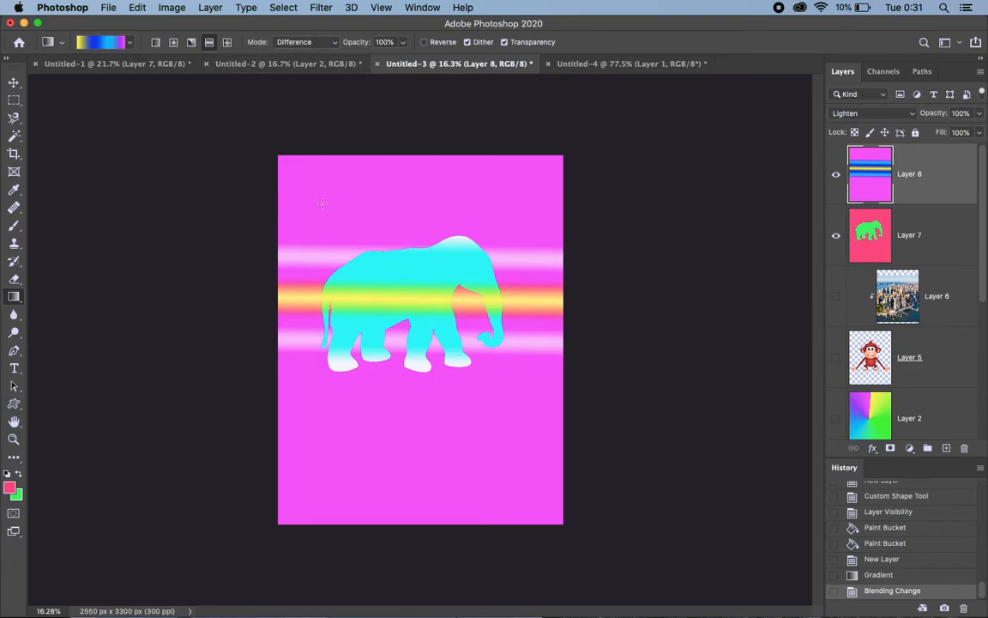
left_click_drag(323, 205, 342, 408)
left_click_drag(412, 420, 399, 282)
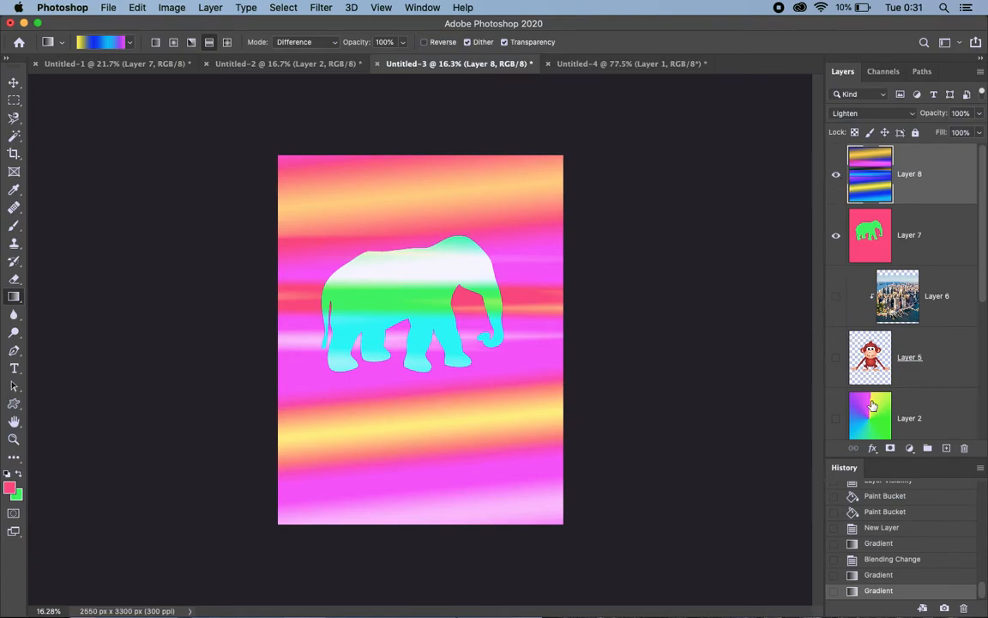
Step: Add a new empty layer and hide the striped gradient and elephant layers, Layer 8 and Layer 7
left_click(946, 447)
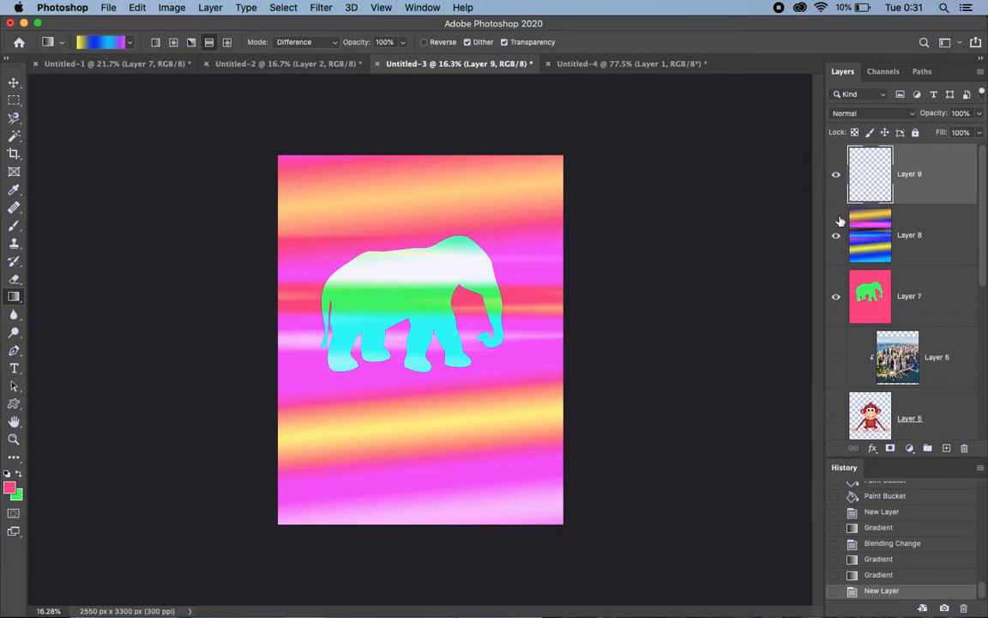
left_click(836, 237)
left_click(836, 296)
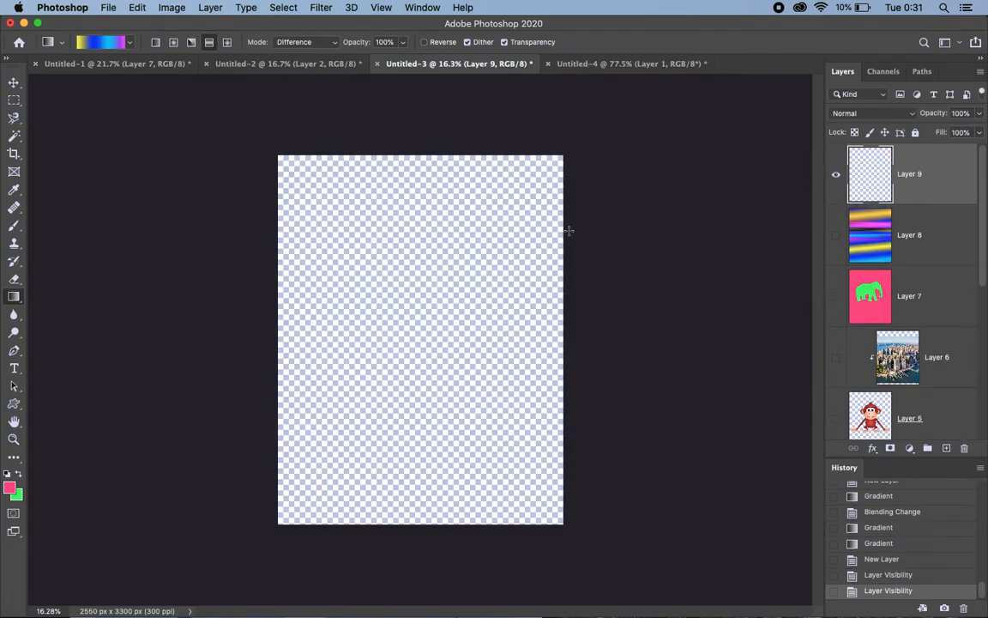
Step: Draw a pink elephant custom shape across the middle of the empty Layer 9 and clip a new empty layer to it
left_click(14, 403)
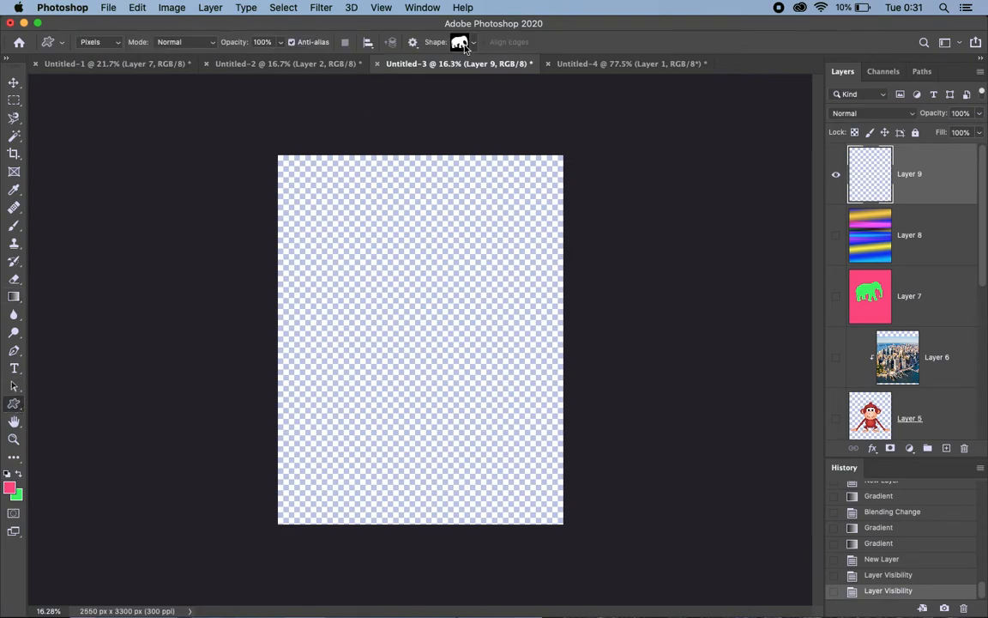
left_click_drag(347, 300, 509, 423)
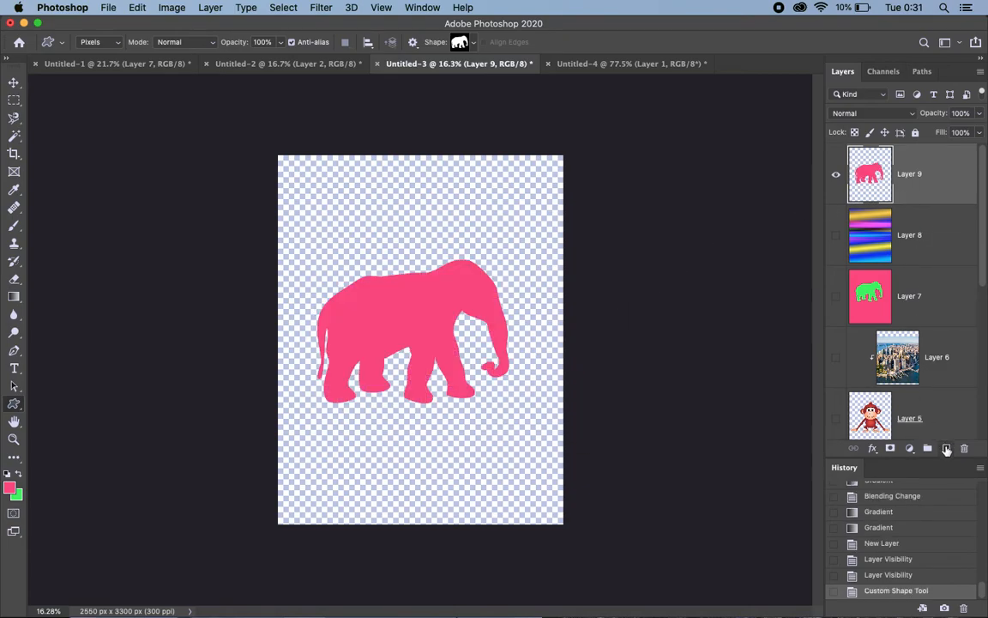
left_click(946, 448)
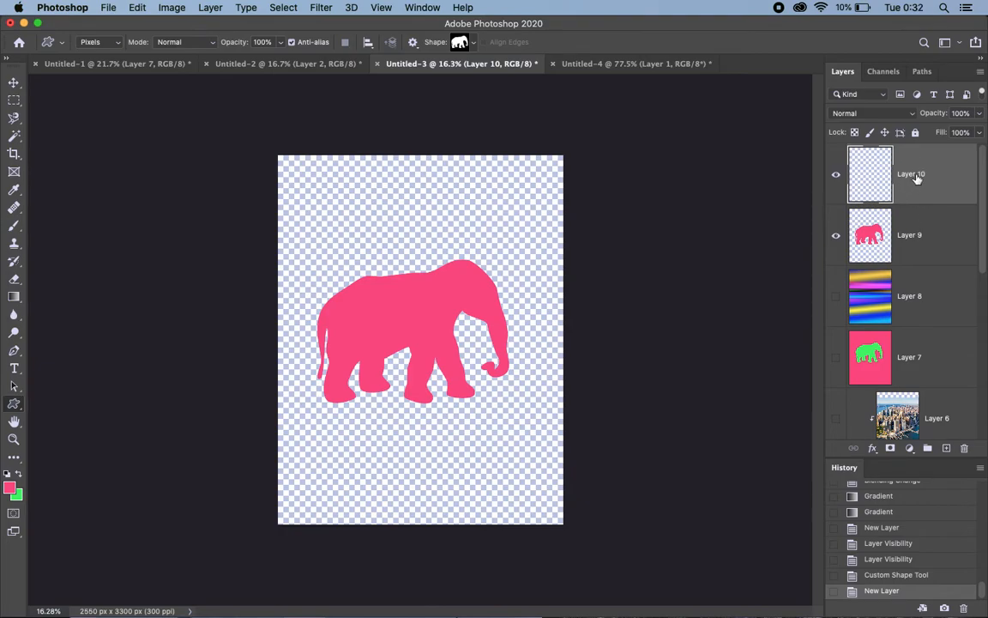
left_click(926, 201, "alt")
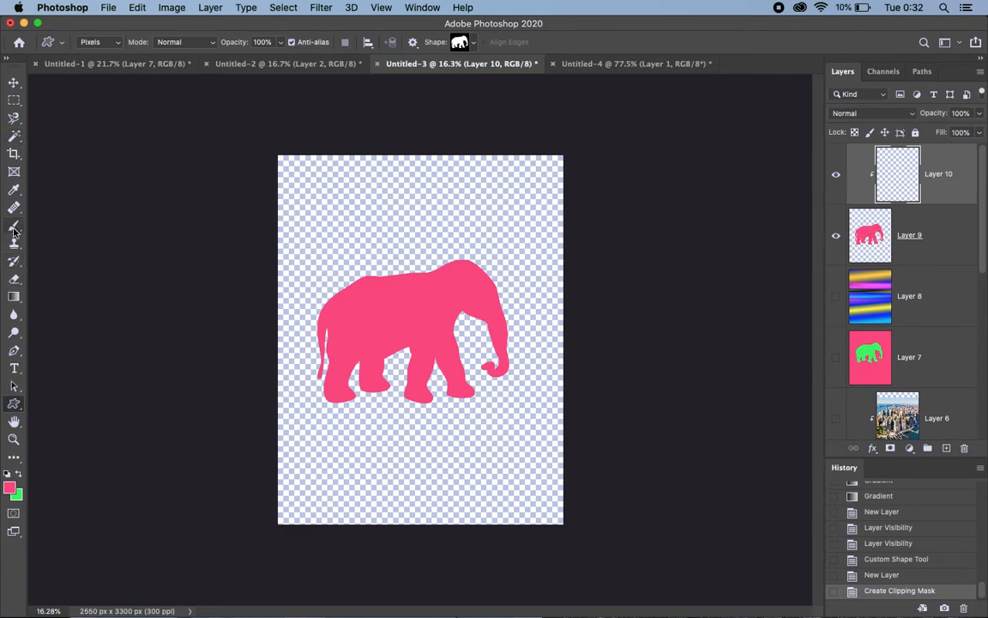
Step: Draw five overlapping reflected gradients in Difference mode across the elephant at varying angles and lengths on the clipped layer
left_click(13, 297)
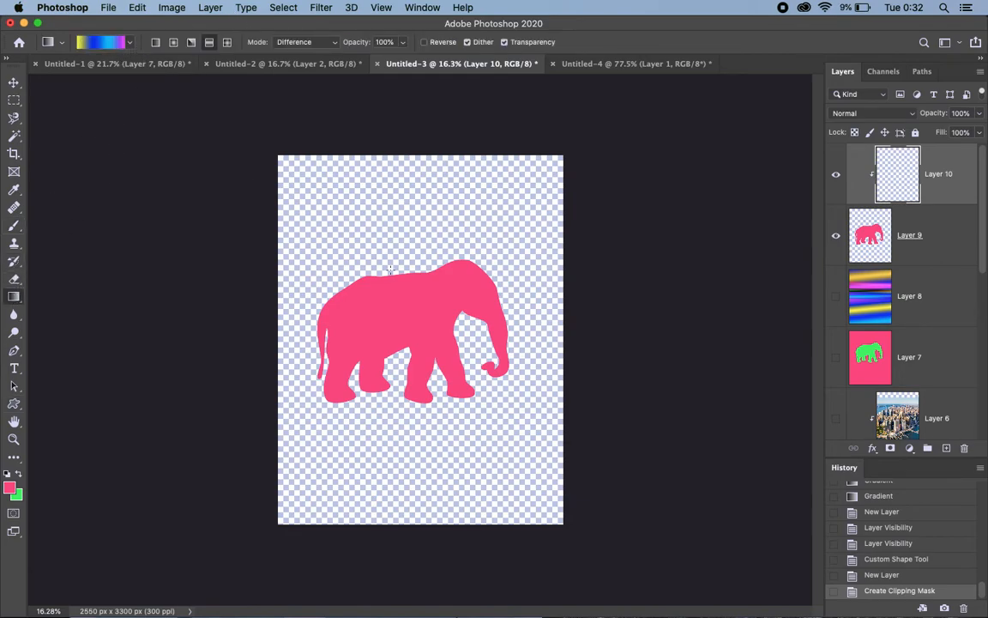
left_click_drag(367, 235, 509, 451)
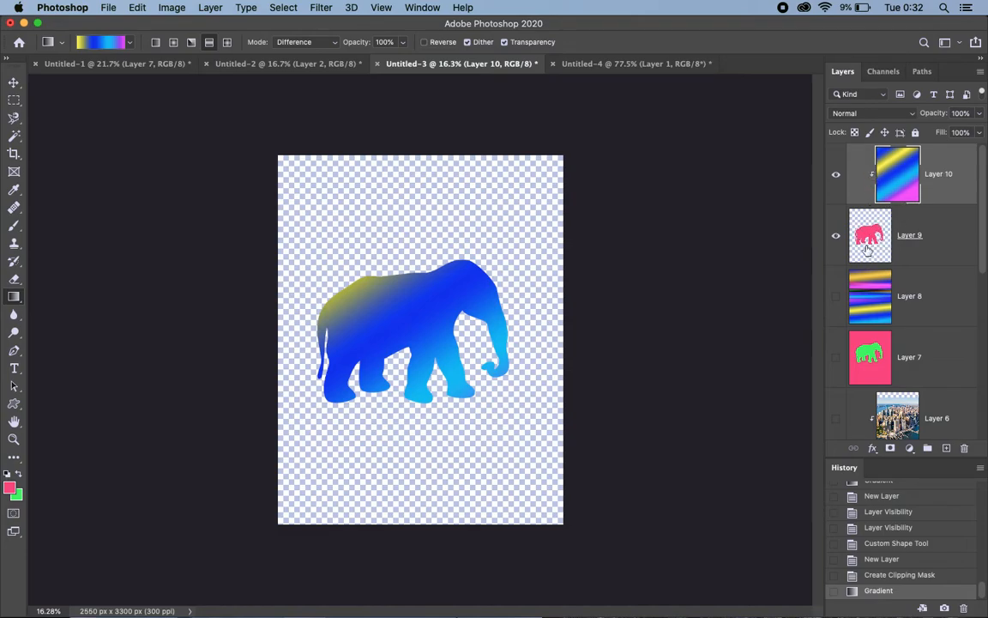
left_click_drag(394, 455, 436, 280)
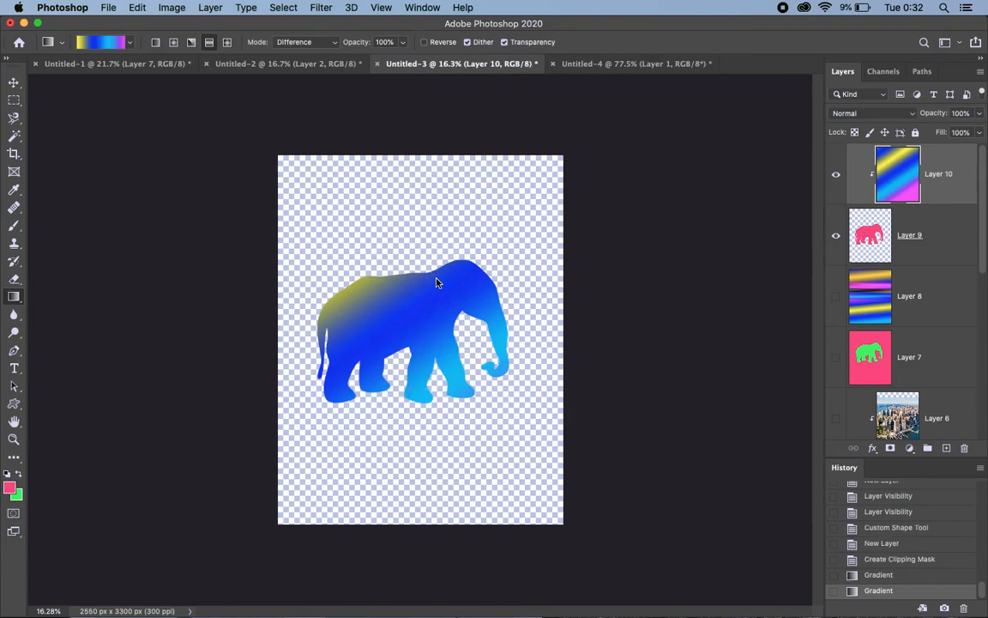
left_click_drag(395, 427, 389, 339)
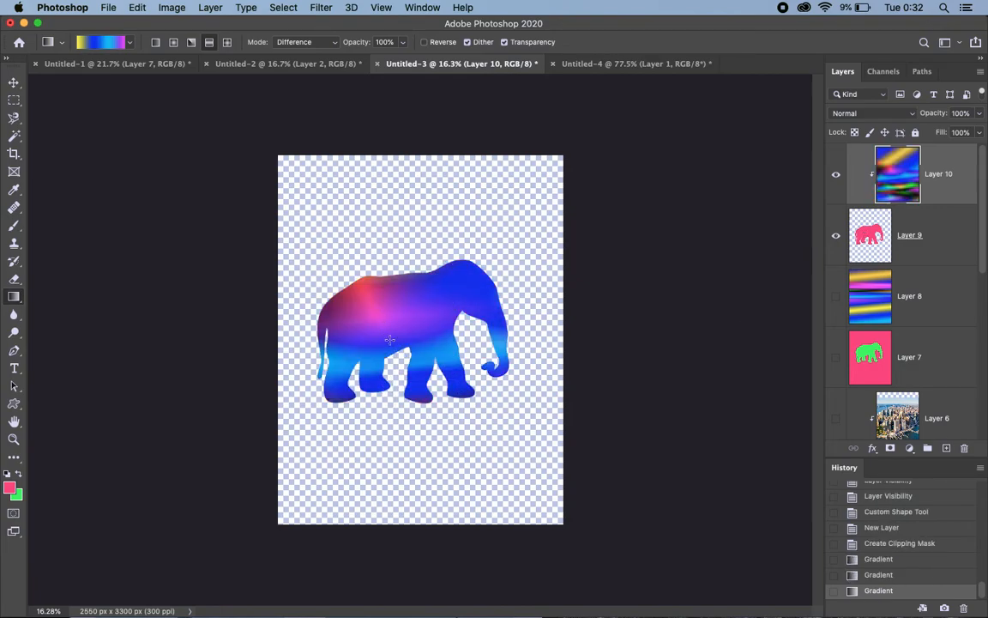
left_click_drag(512, 413, 429, 317)
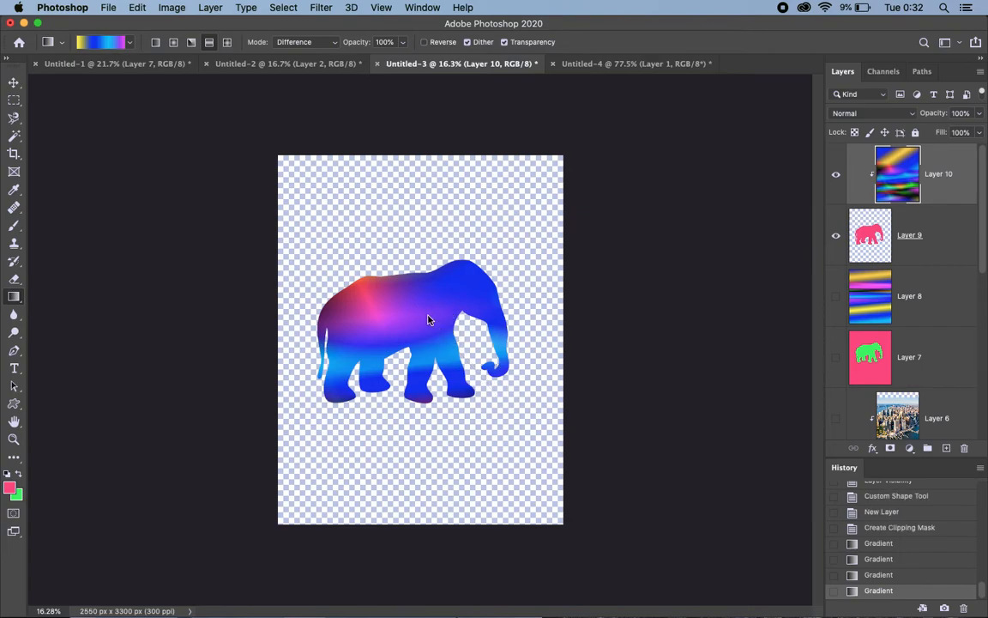
left_click_drag(492, 211, 347, 365)
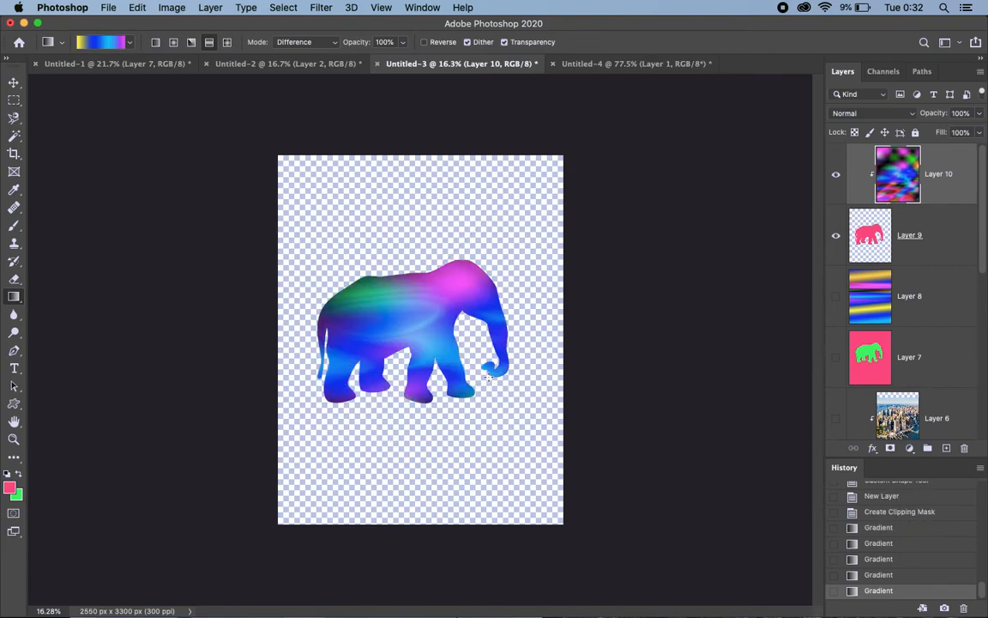